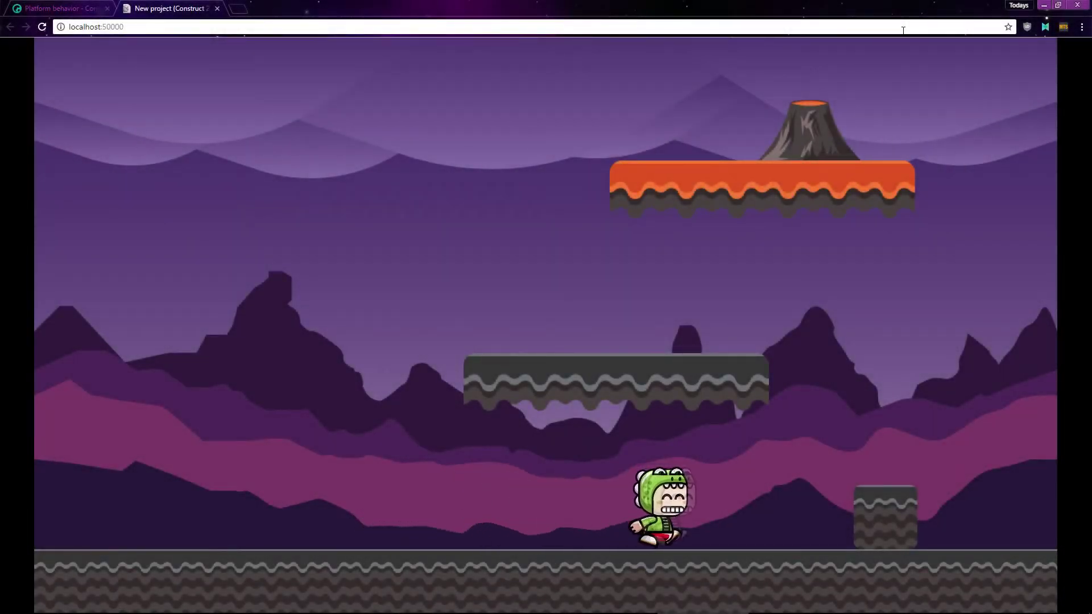
Step: Play the demo in Chrome: jump onto the grey platform, then walk back beside the pillar
key("Left")
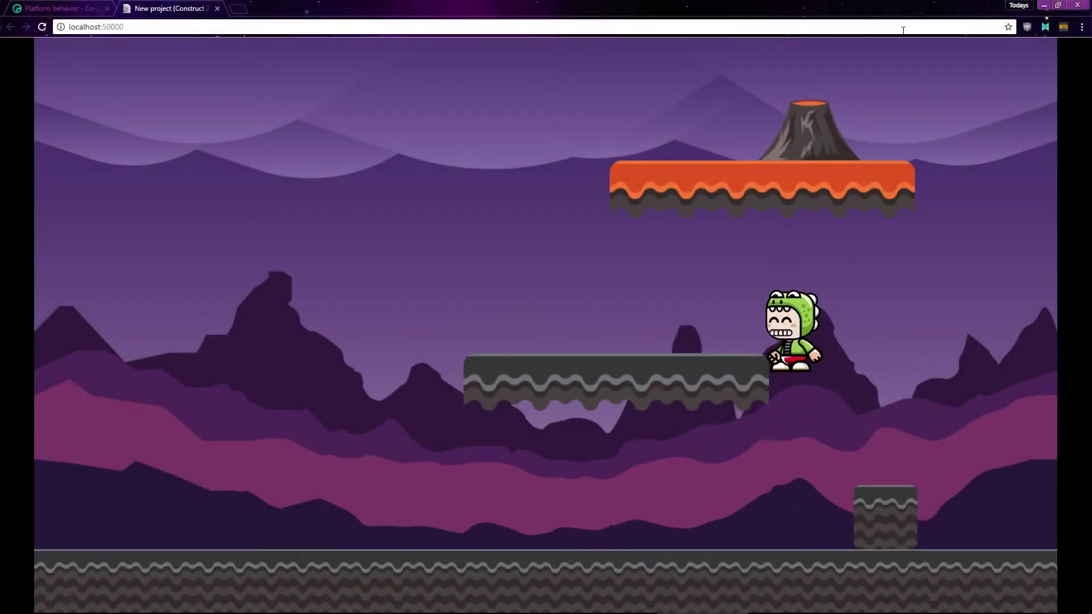
key("Right")
key("Up")
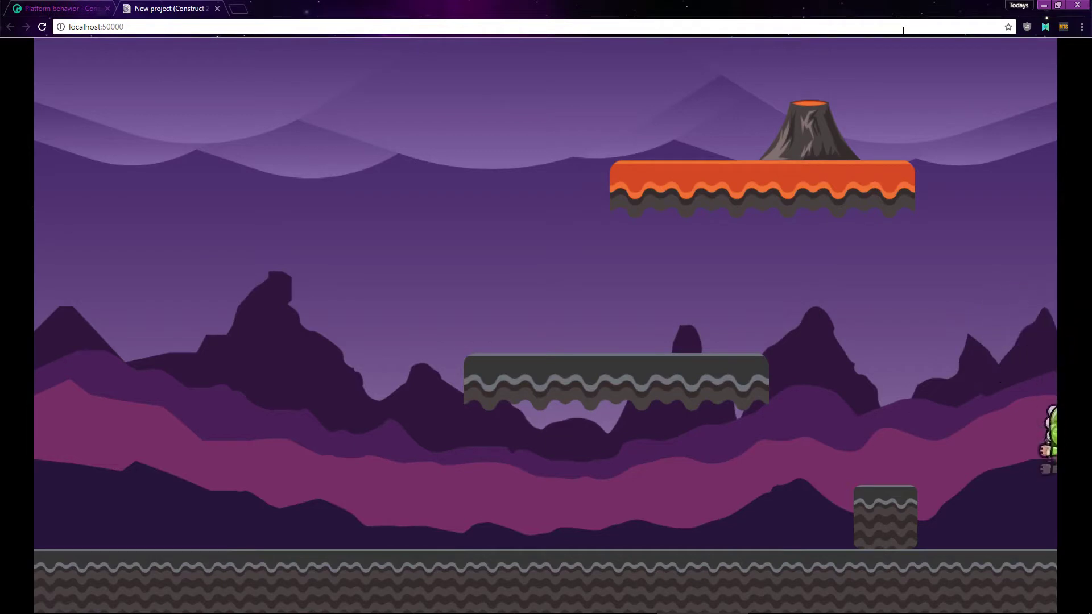
key("Left")
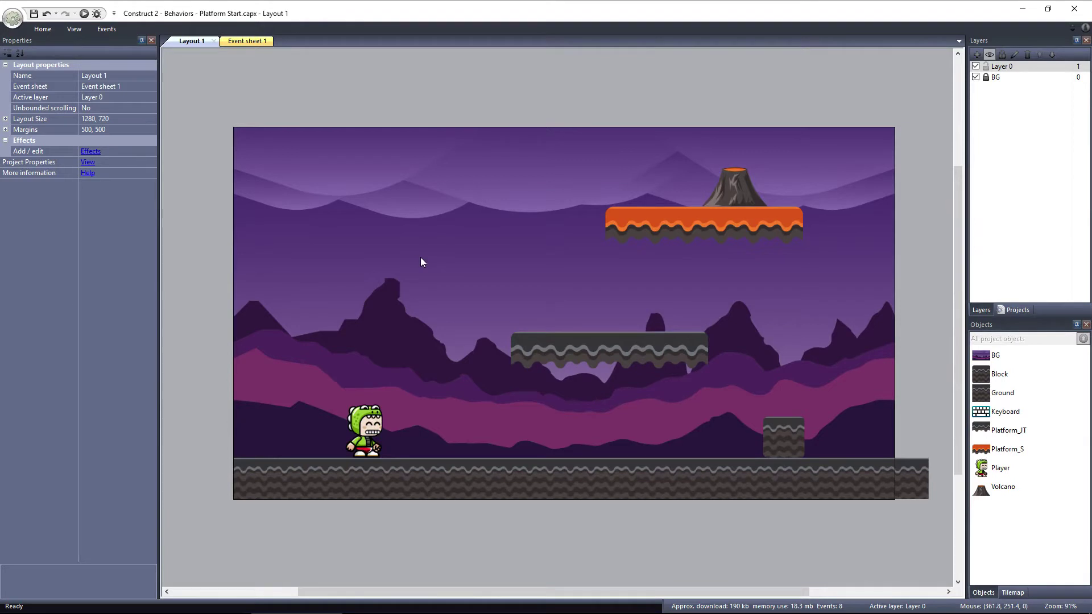
Step: Add the Platform behavior from the Movements category to the Player sprite
left_click(376, 422)
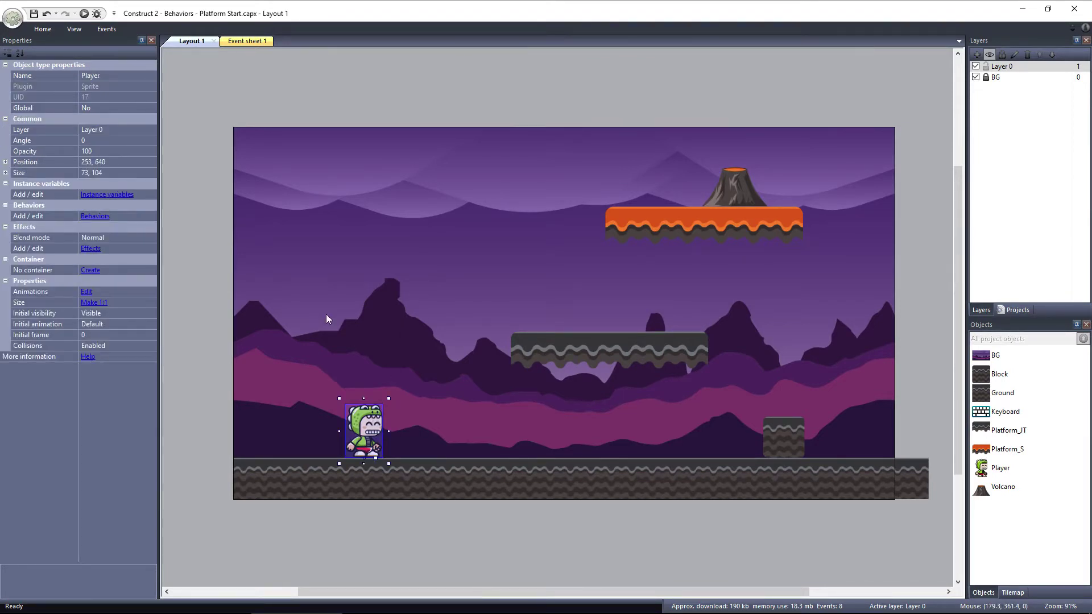
left_click(95, 216)
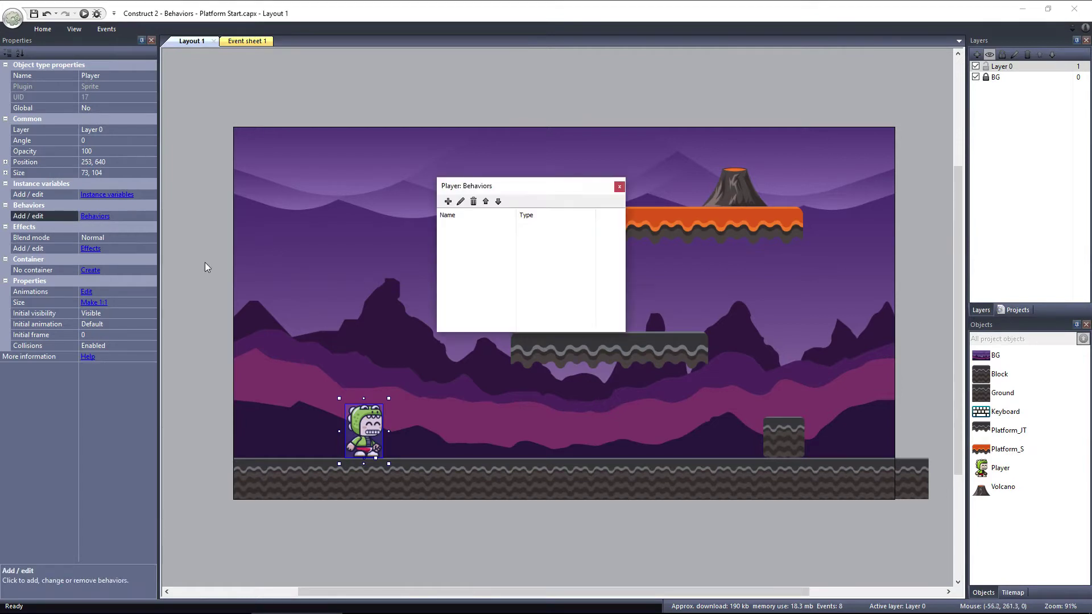
left_click(448, 201)
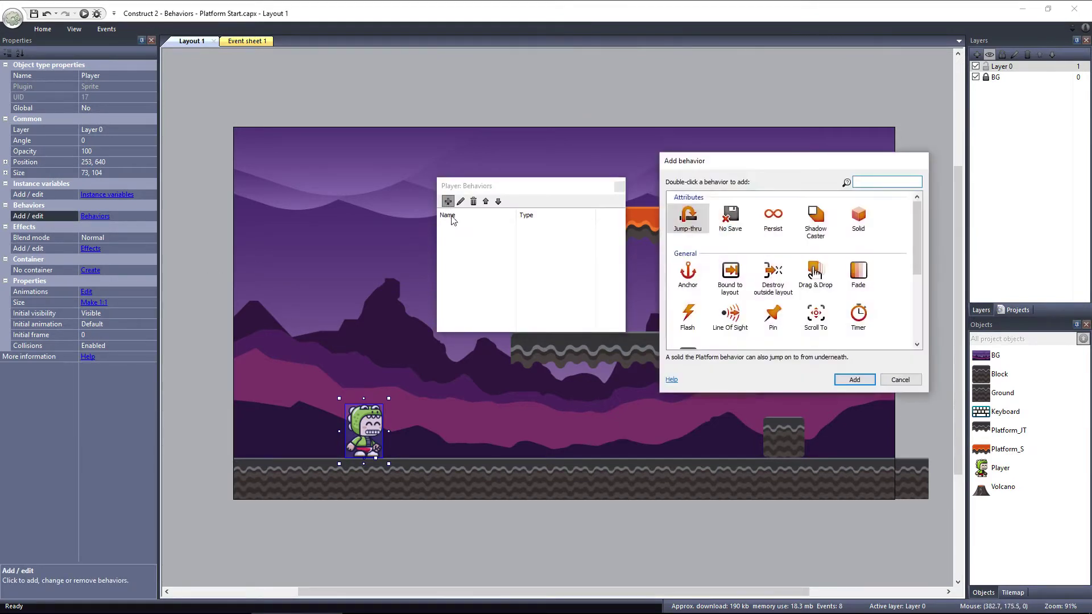
left_click(919, 296)
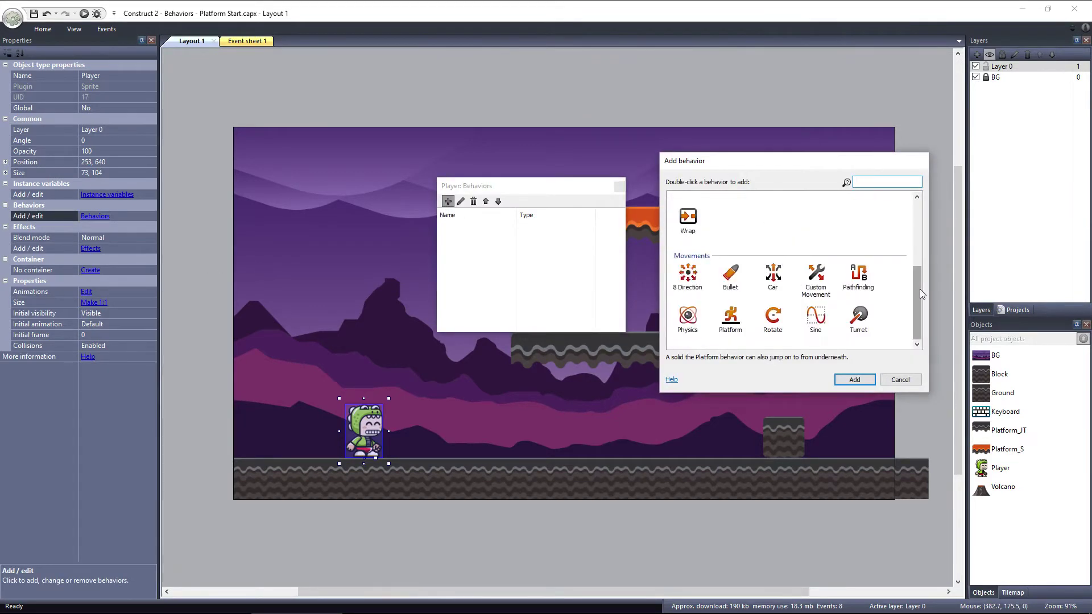
double_click(731, 319)
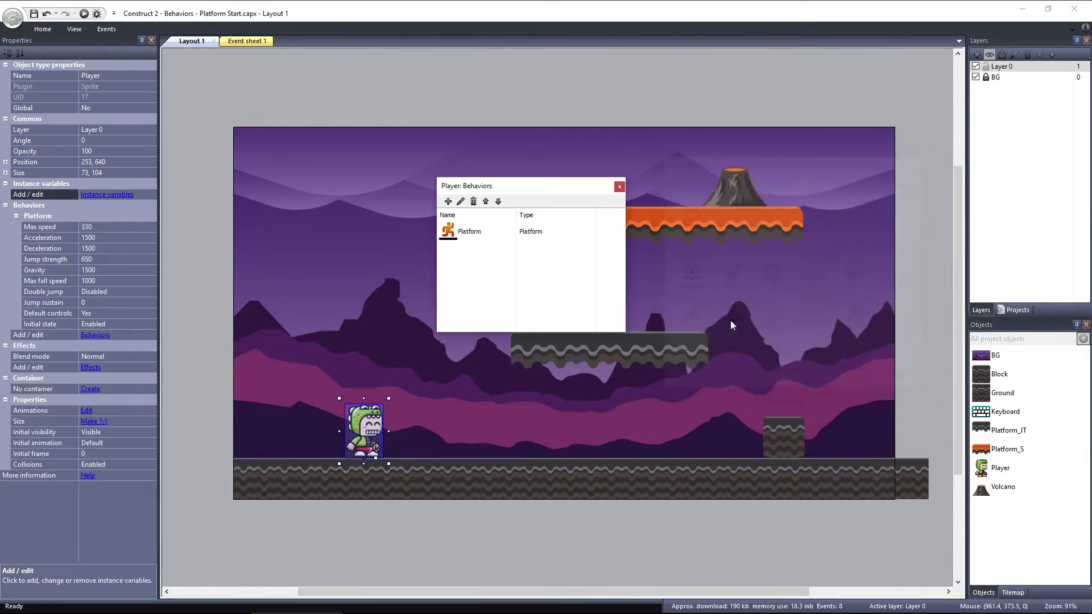
left_click(620, 187)
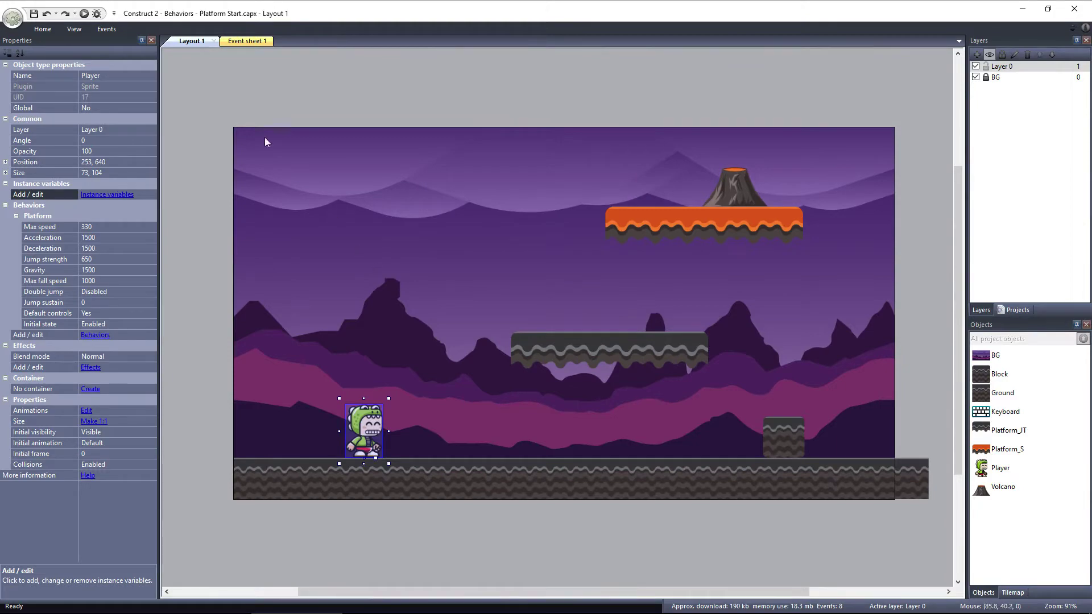
Step: Preview the layout in Chrome, walking the Player left and right and jumping to check height
left_click(84, 13)
key("Left")
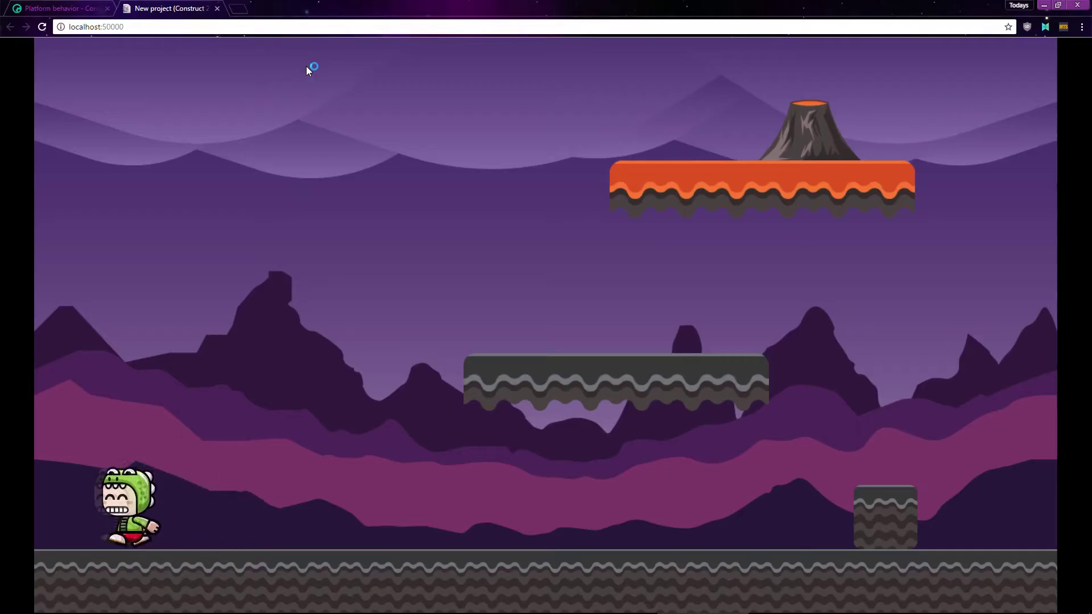
key("Right")
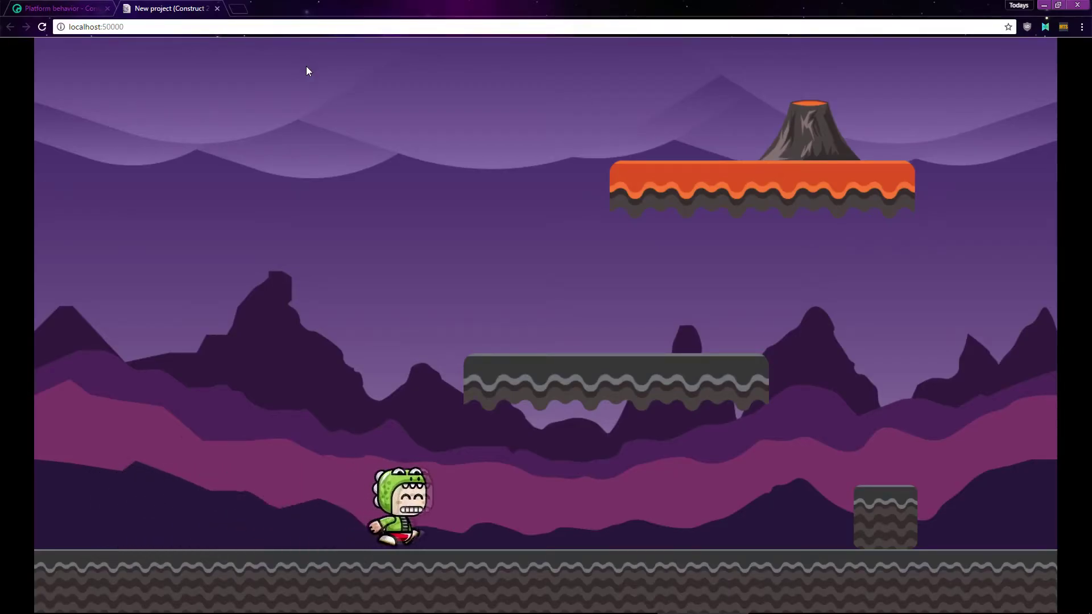
key("Left")
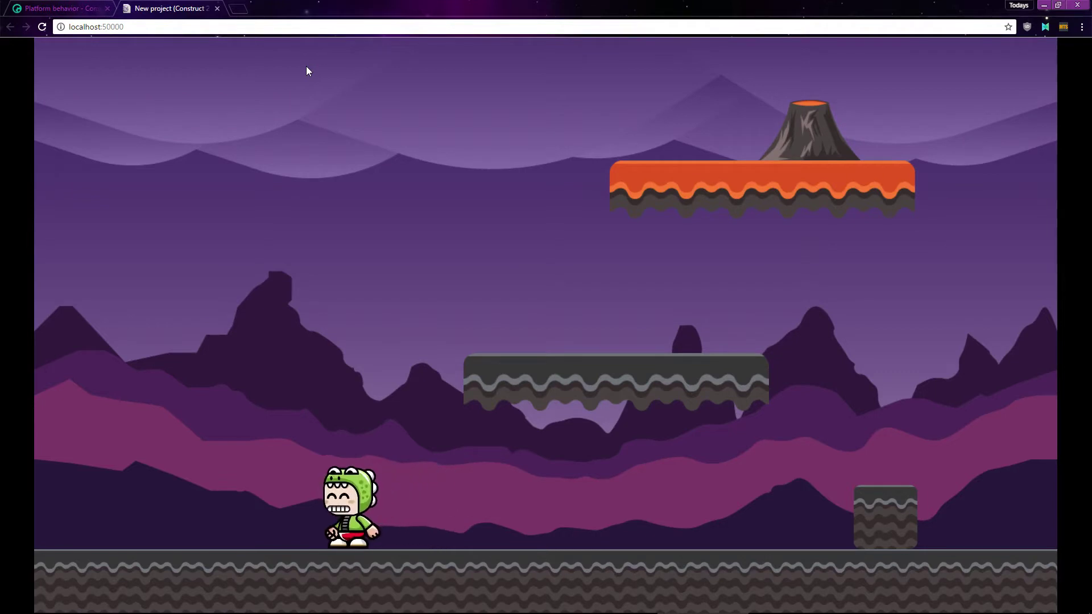
key("Up")
key("Right")
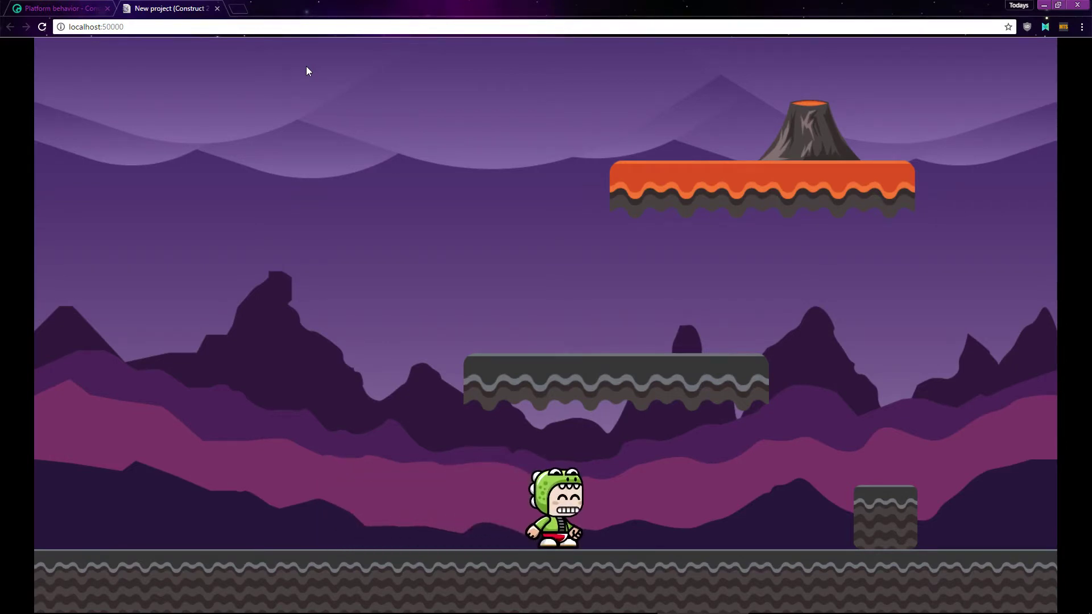
key("Up")
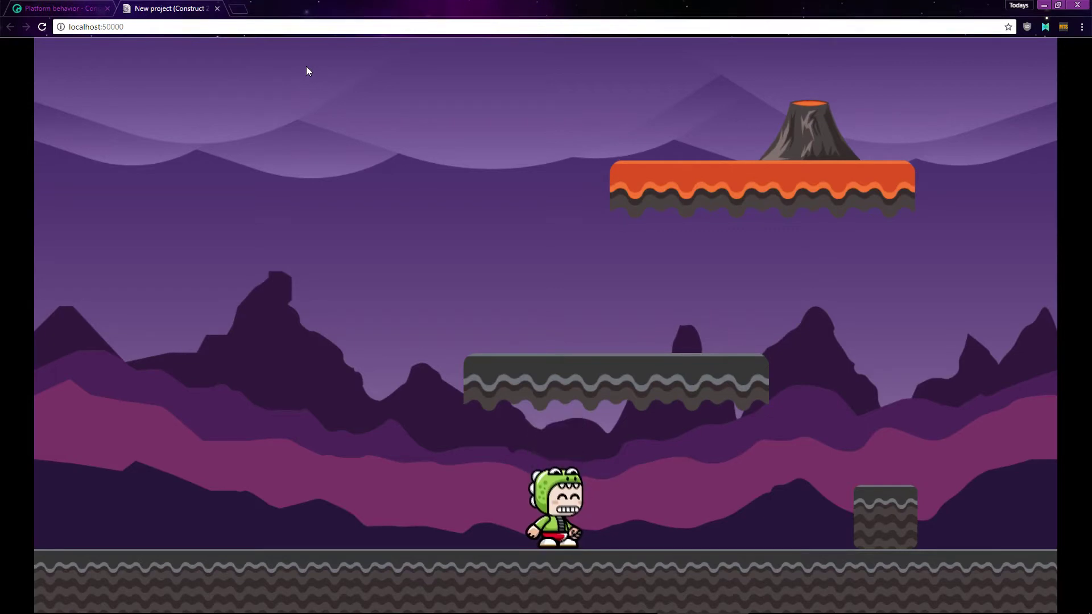
key("Up")
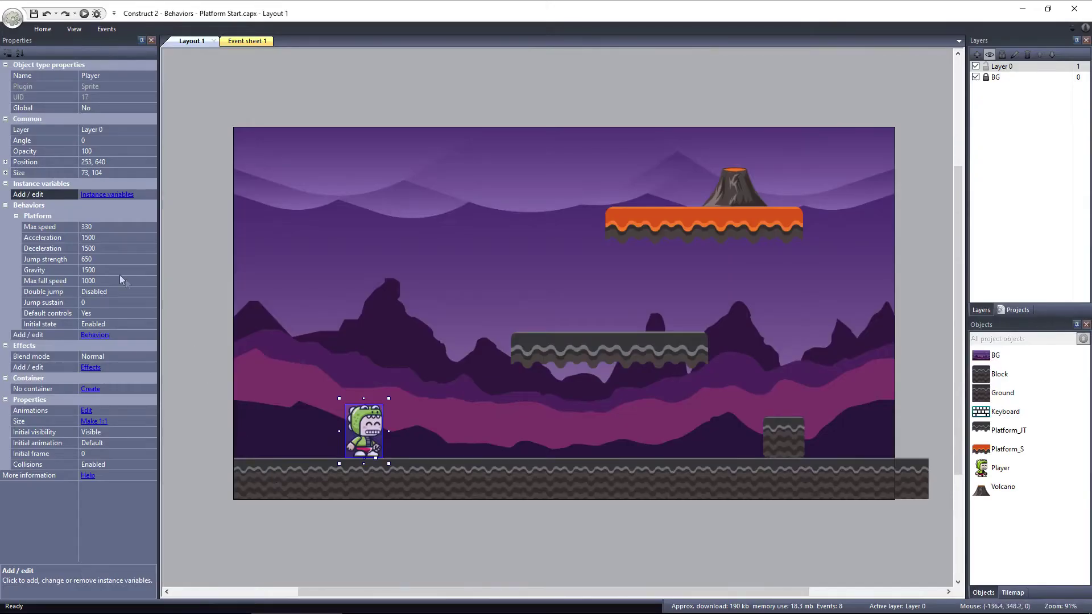
Step: Enter 850 as the Player's Platform Jump strength
left_click(100, 259)
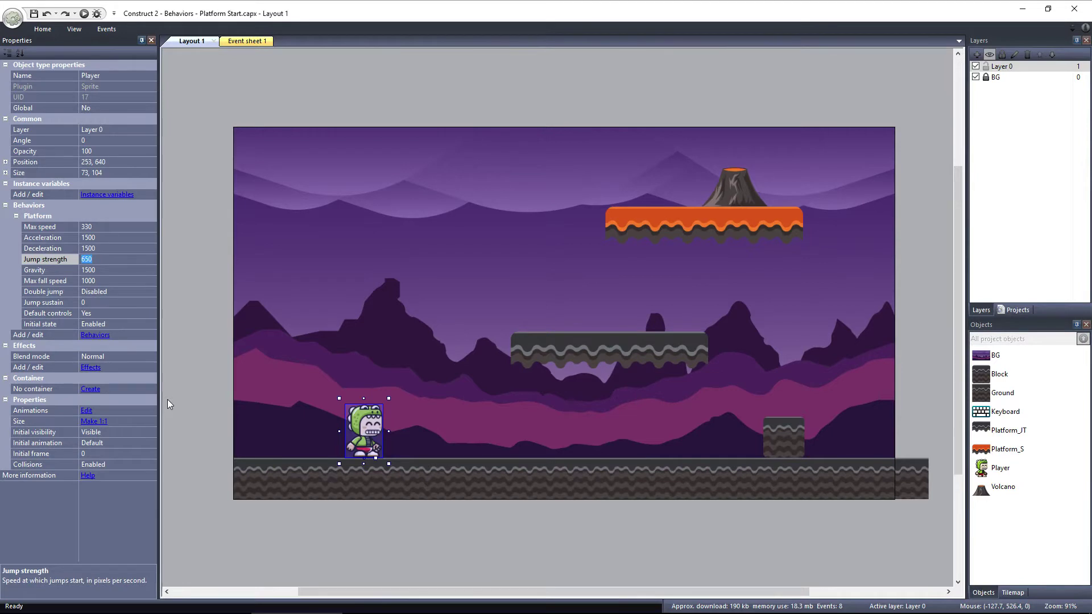
type("850")
key("Return")
left_click(83, 14)
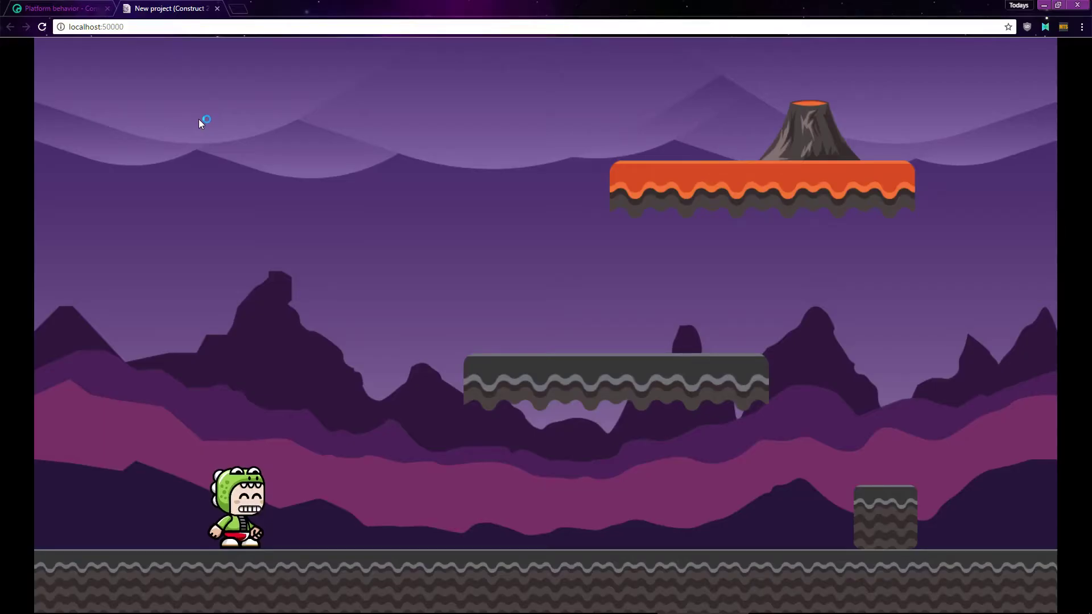
key("Up")
key("Up")
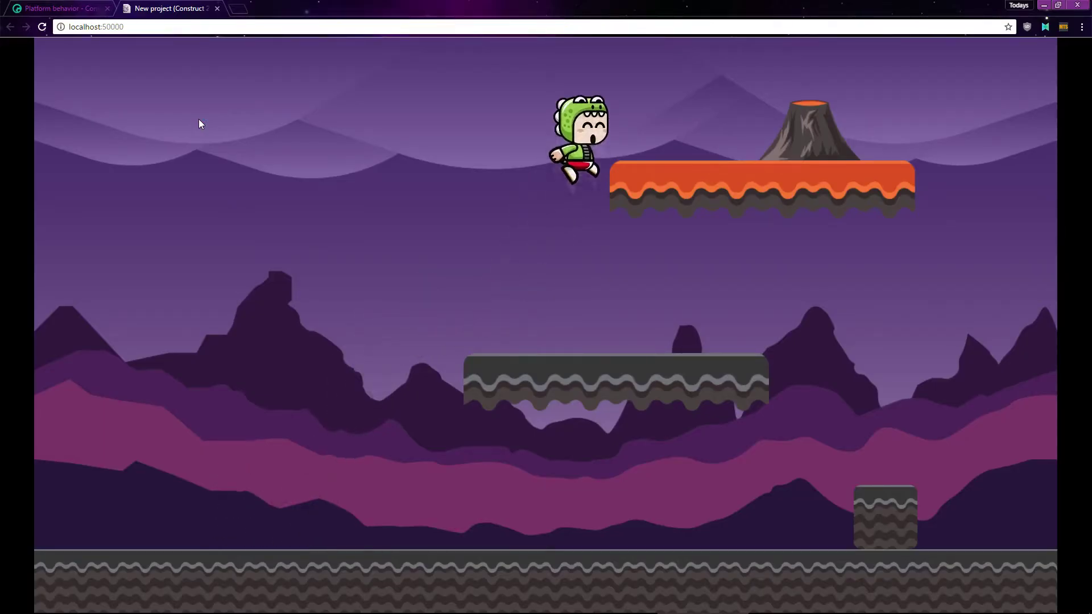
key("Left")
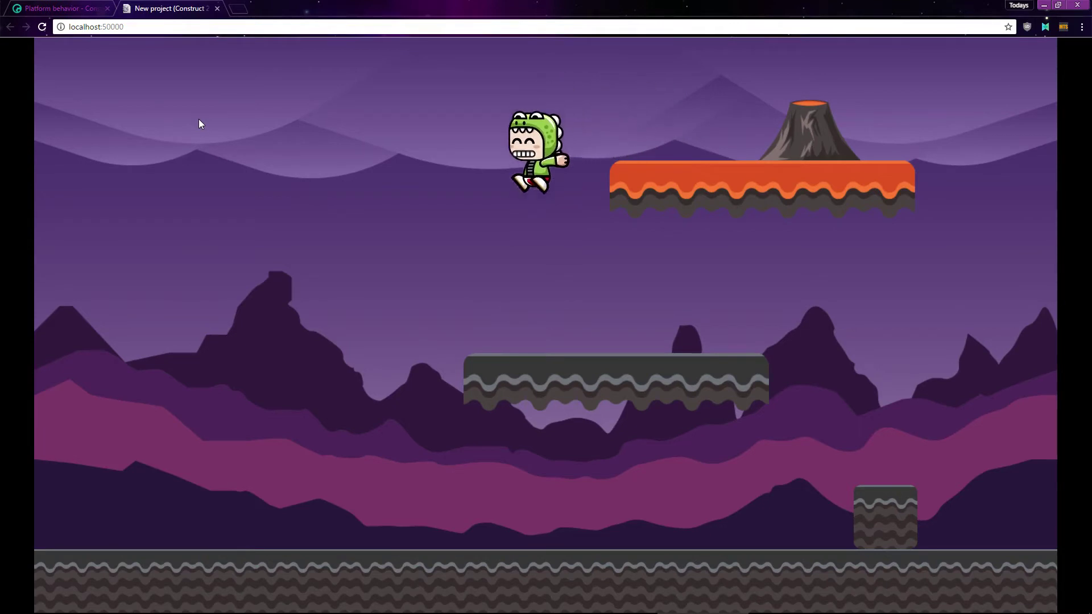
key("Left")
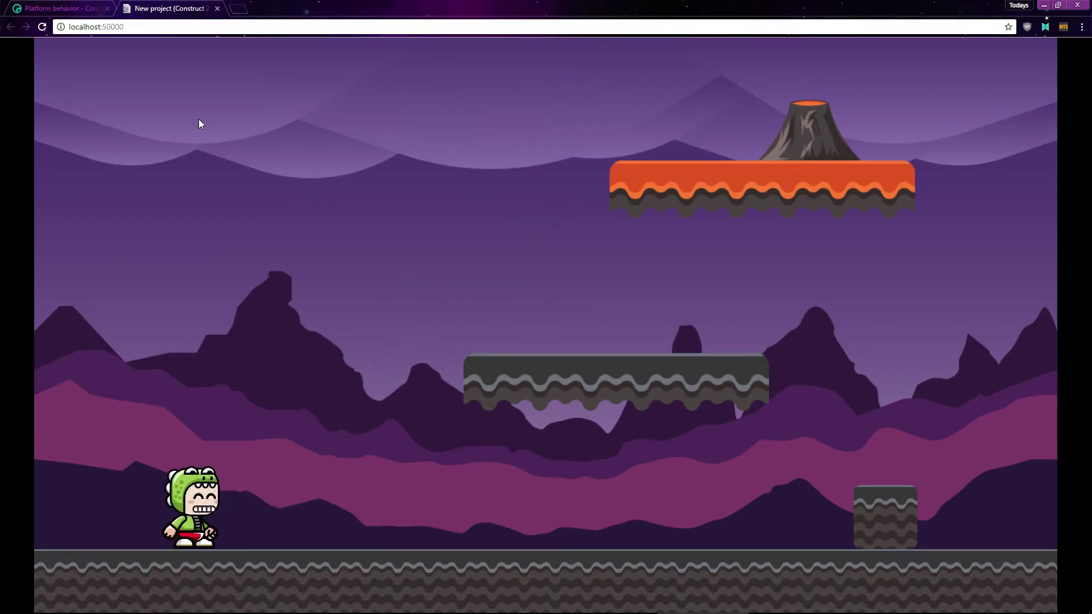
key("Right")
key("Left")
key("Right")
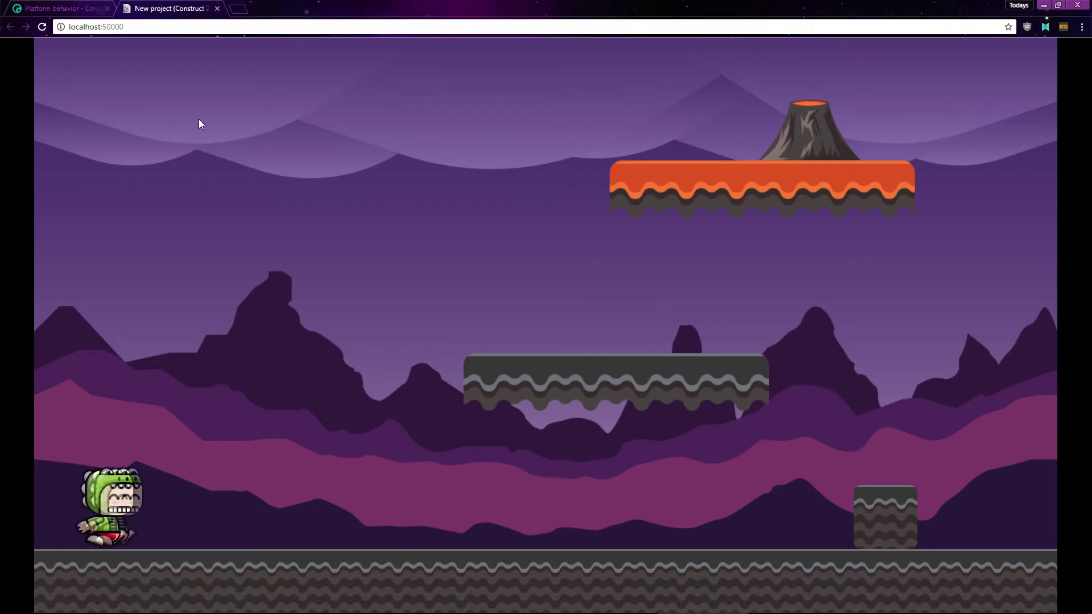
key("Right")
key("Left")
key("Up")
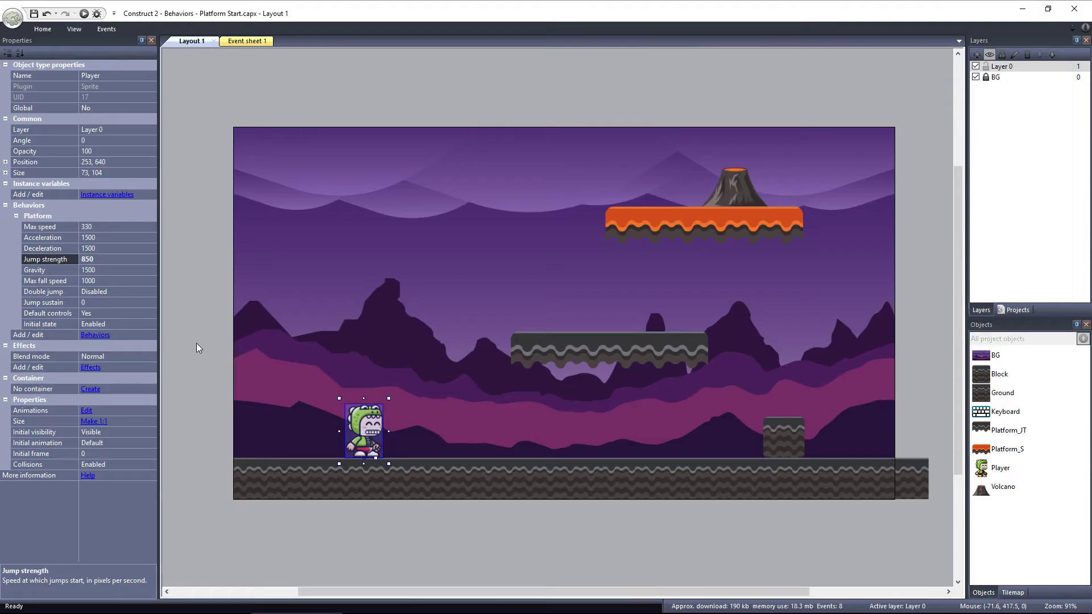
Step: Step through Event sheet 1's Platform events: On moved, On stopped, On jump, On fall, On landed, Is moving
left_click(245, 42)
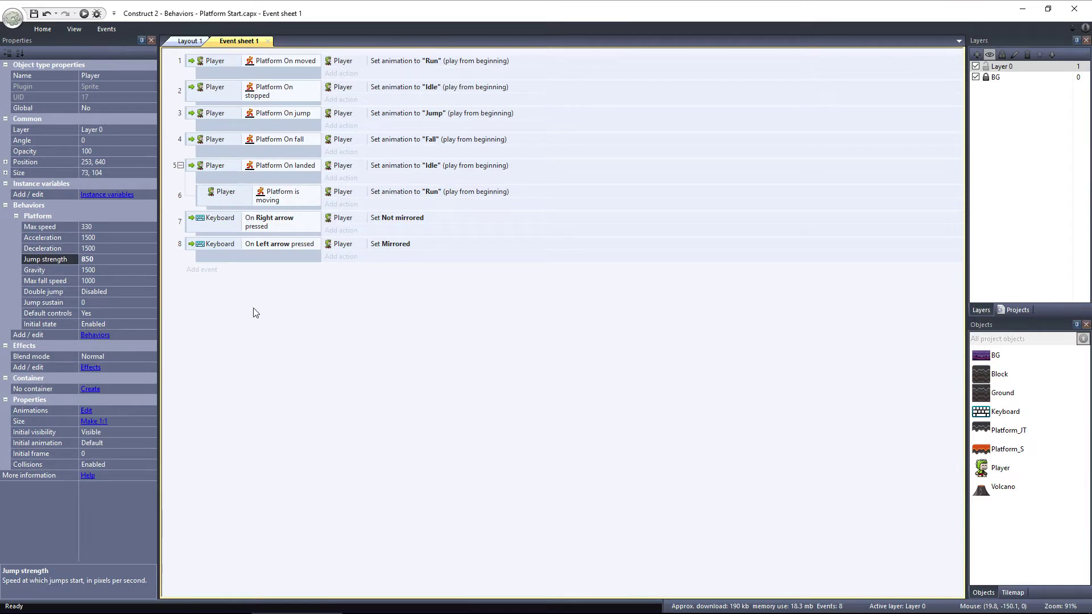
left_click(276, 68)
left_click(282, 95)
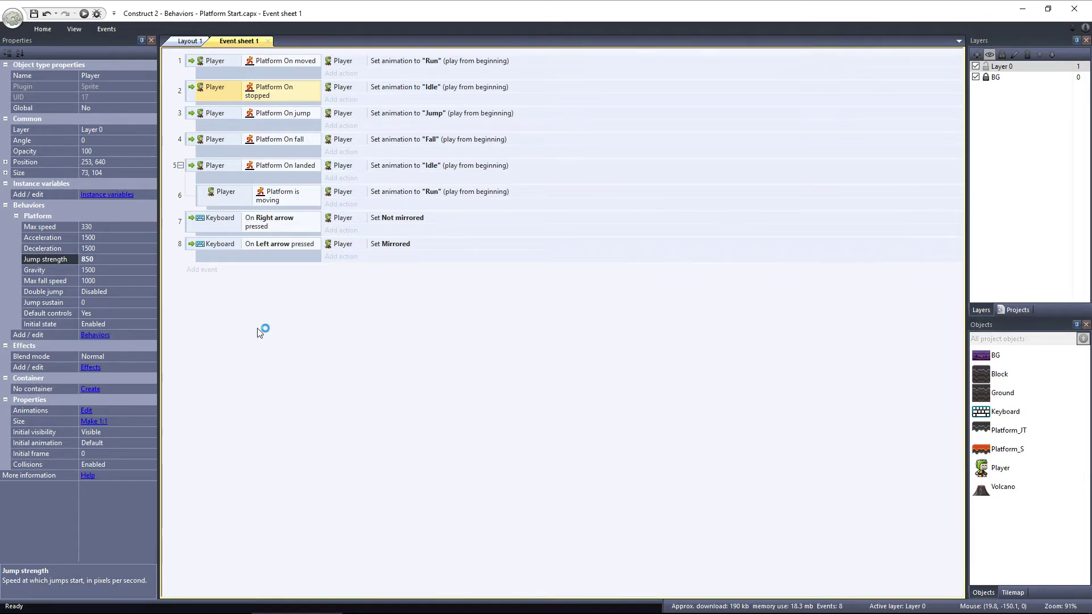
left_click(287, 117)
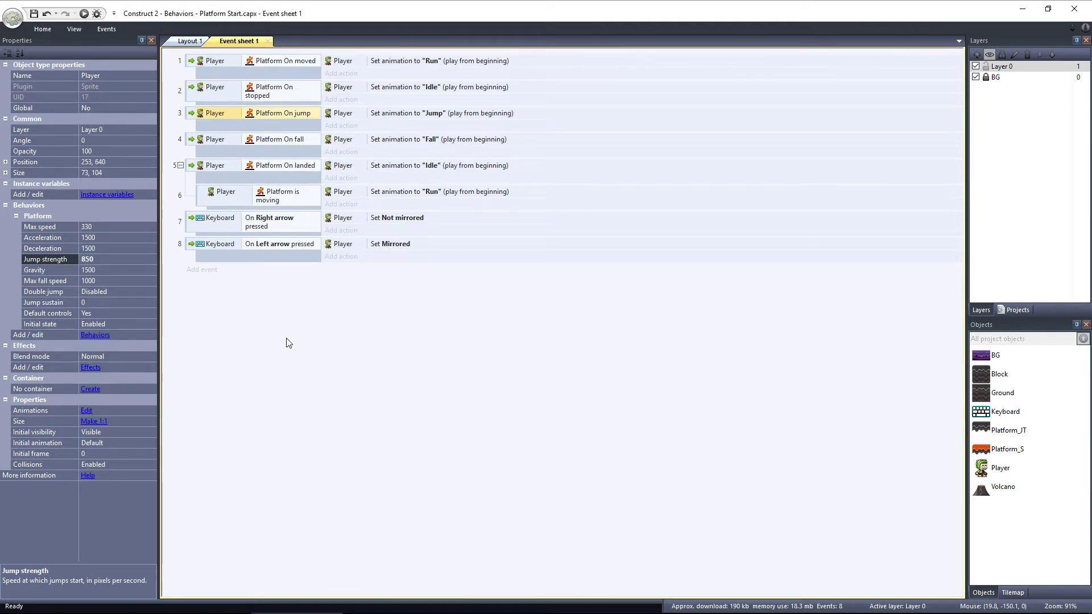
left_click(279, 142)
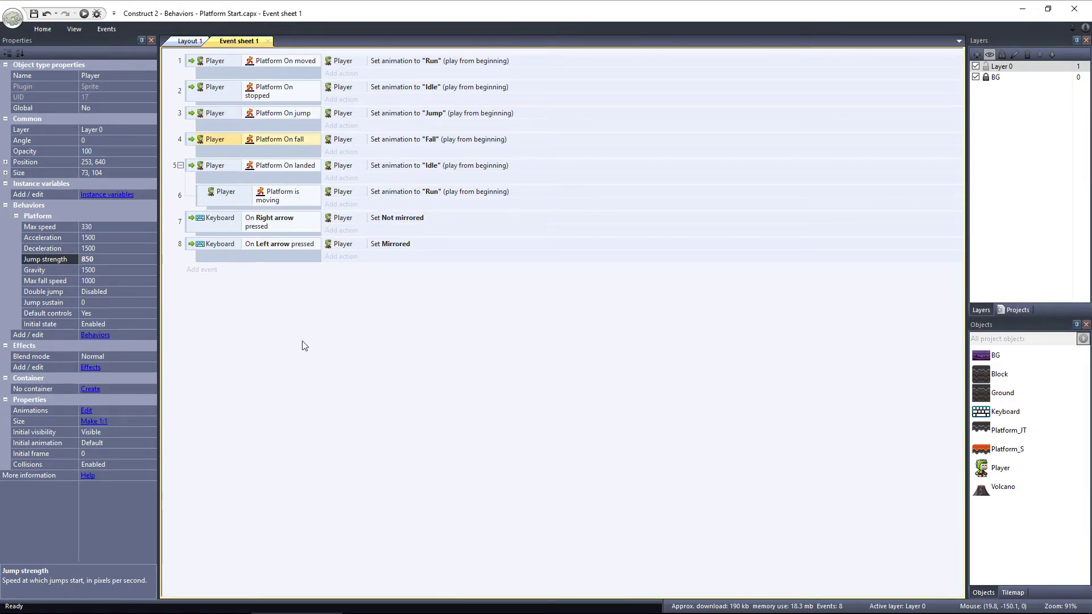
left_click(271, 168)
left_click(257, 196)
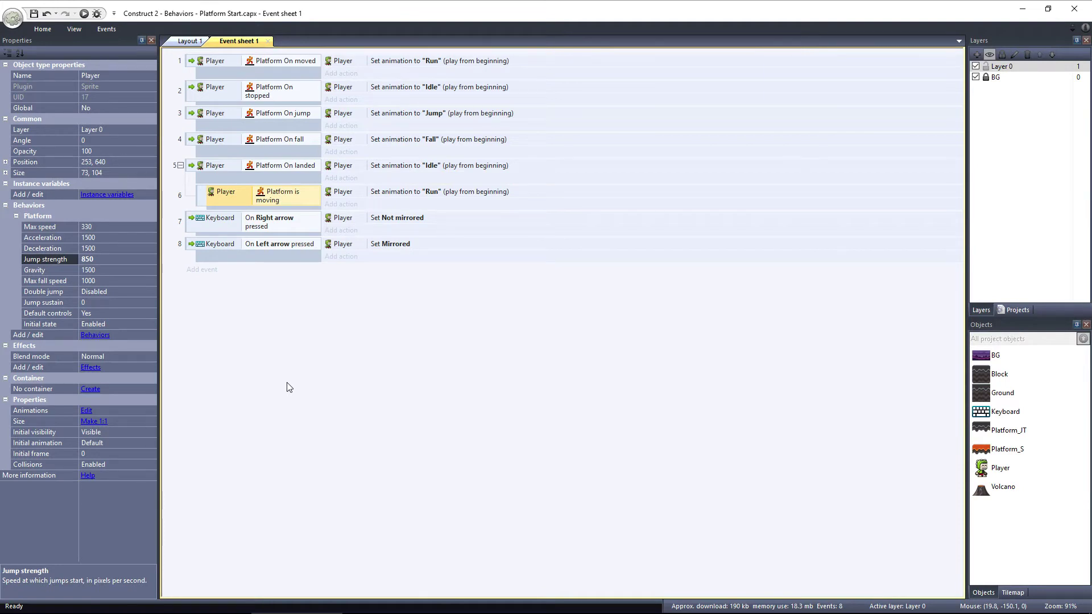
Step: Back in Layout 1, inspect the Player's Max speed, Acceleration, Deceleration, Gravity and Max fall speed
left_click(186, 42)
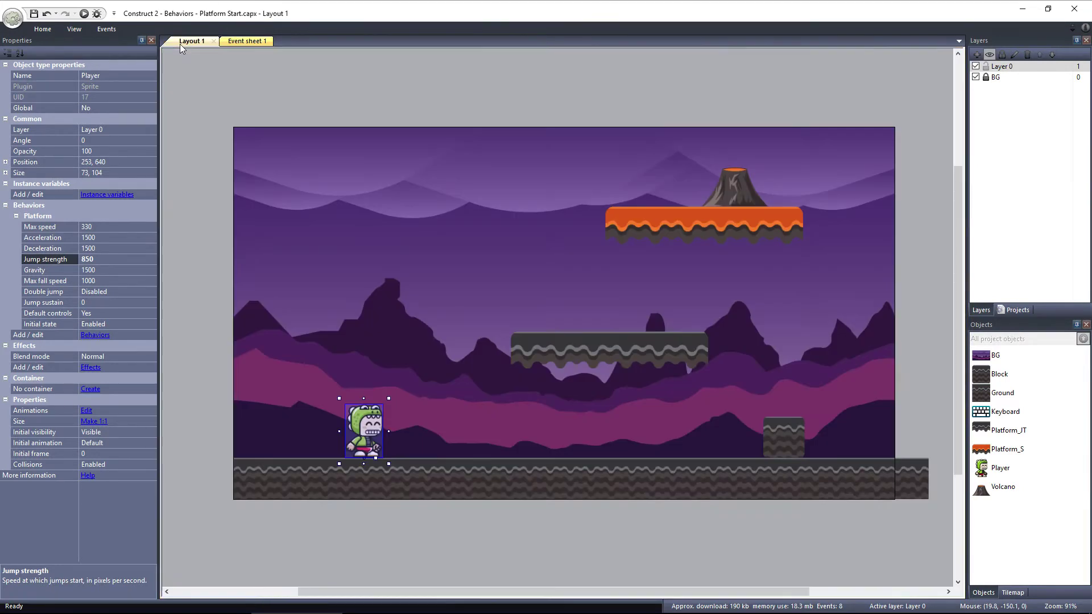
left_click(40, 227)
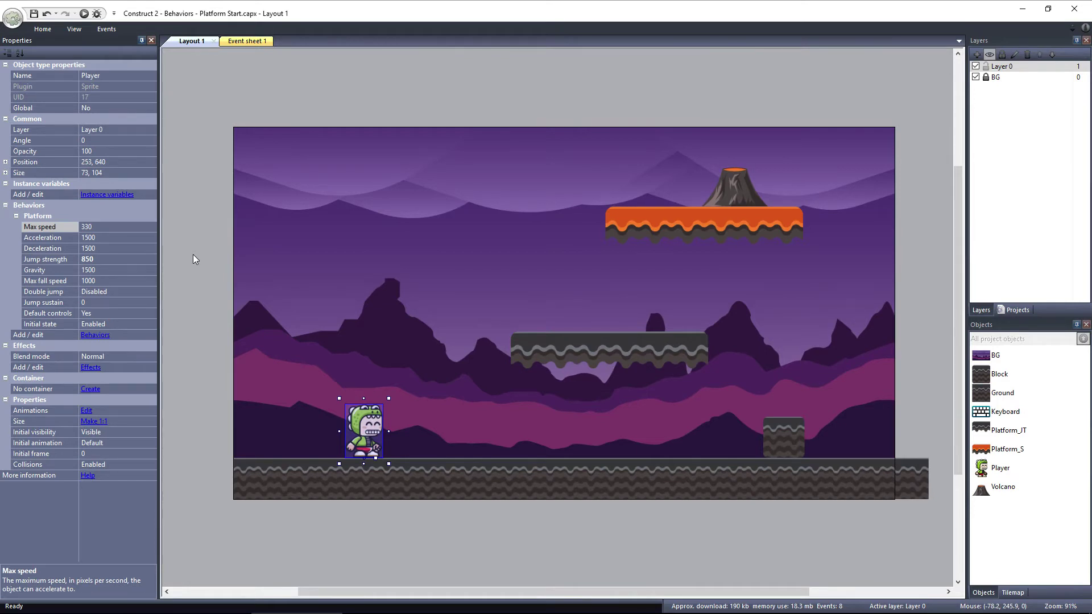
left_click(47, 237)
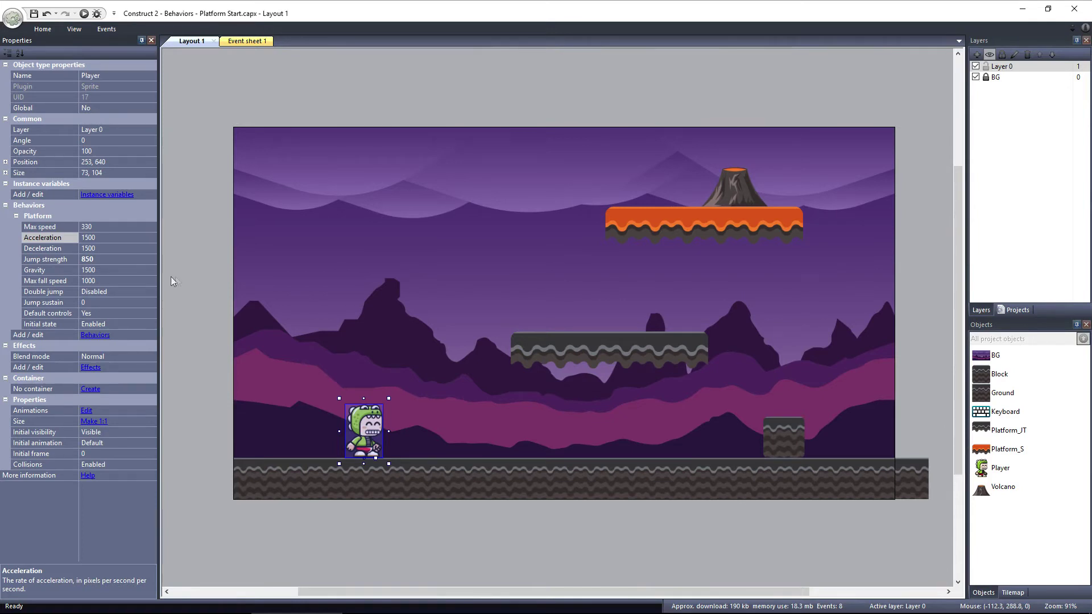
left_click(66, 250)
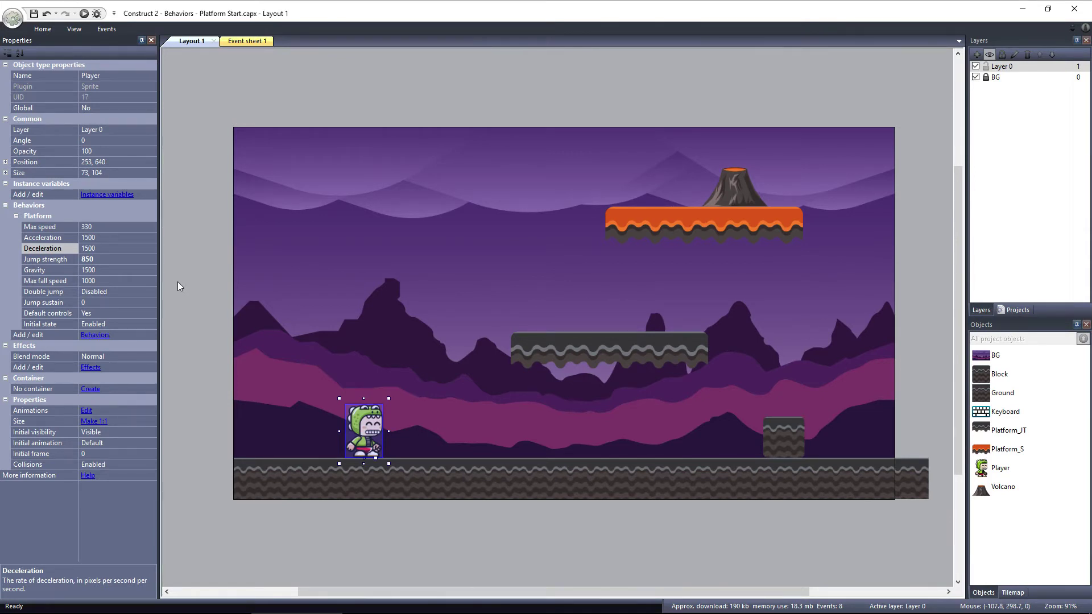
left_click(69, 270)
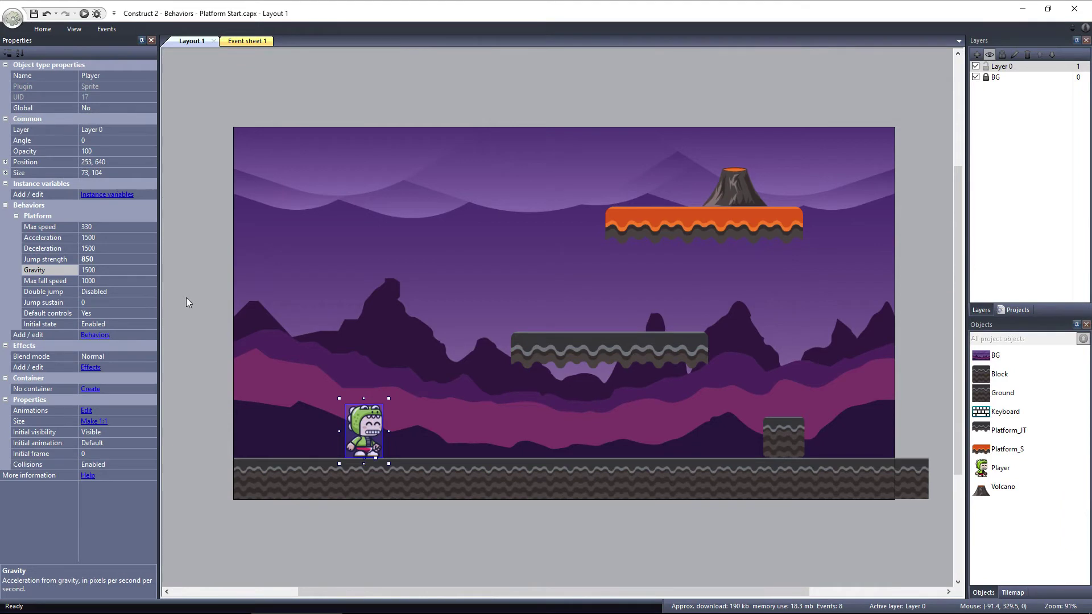
left_click(62, 281)
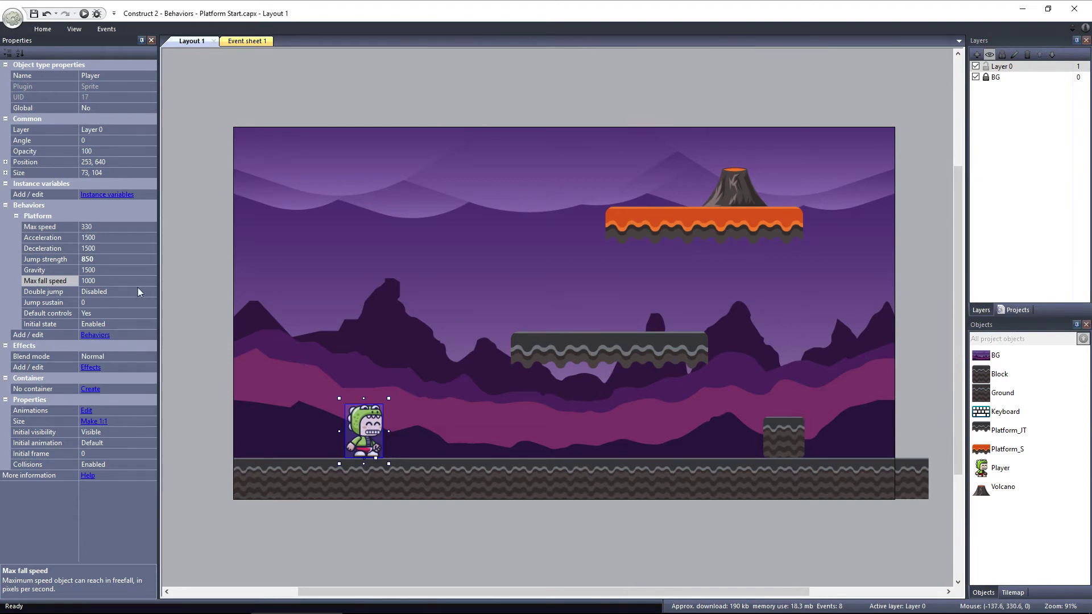
Step: Set Max fall speed to 100 and run the layout preview
left_click(103, 280)
type("10")
type("0")
key("Return")
left_click(83, 13)
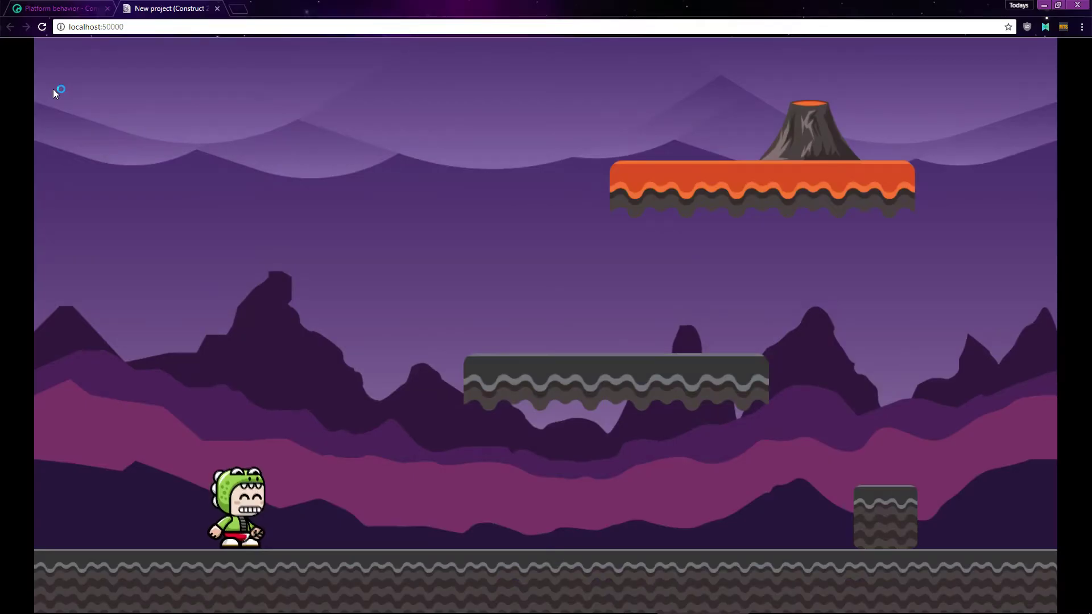
Step: Jump in the preview to see the slow fall, close it, and restore Max fall speed to 1000
key("Up")
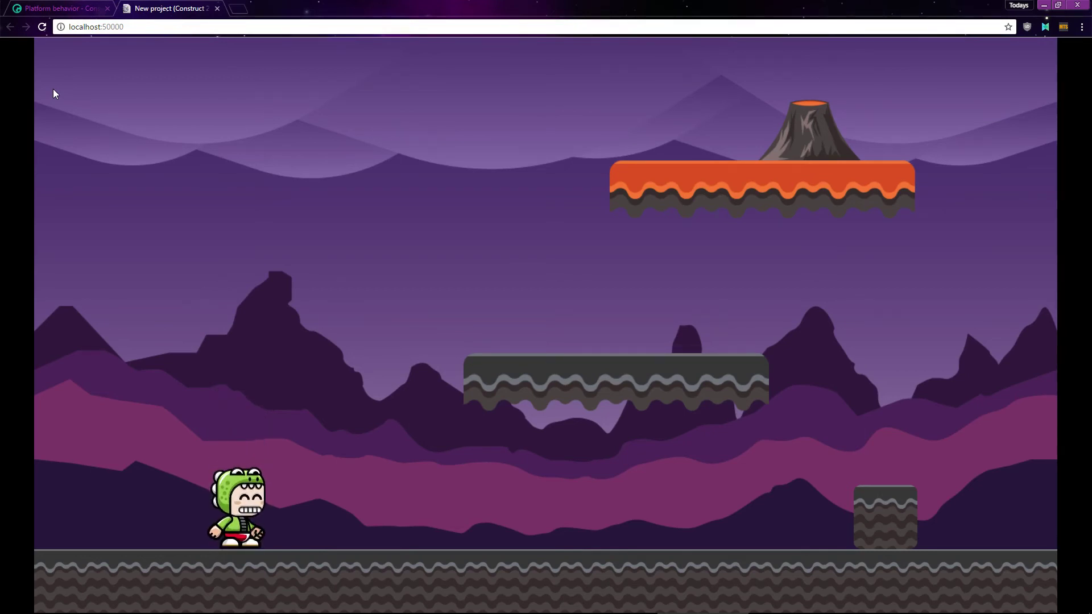
left_click(217, 10)
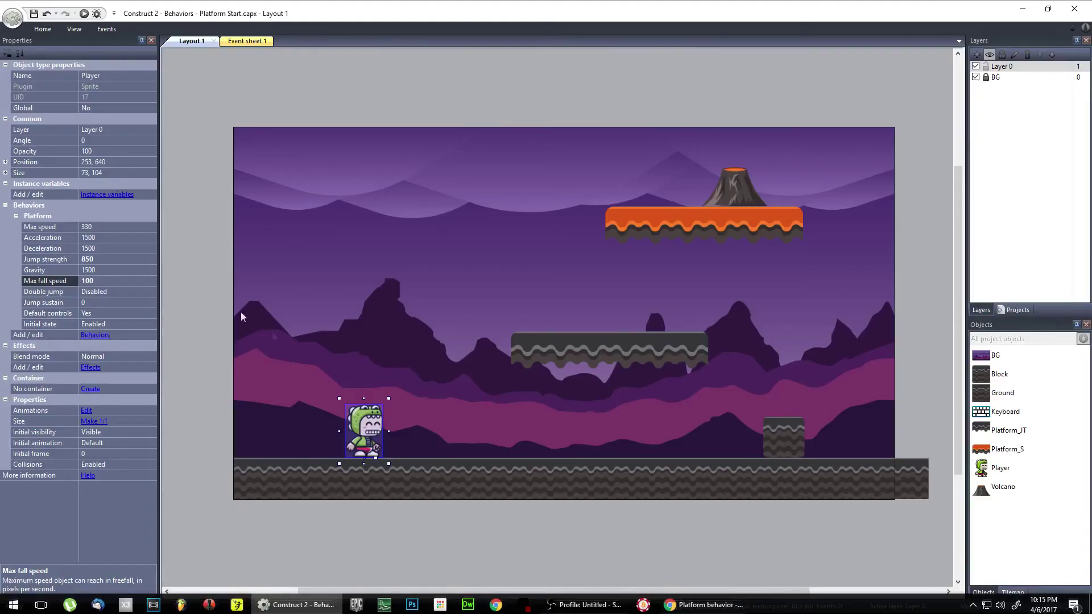
left_click(128, 281)
type("1000")
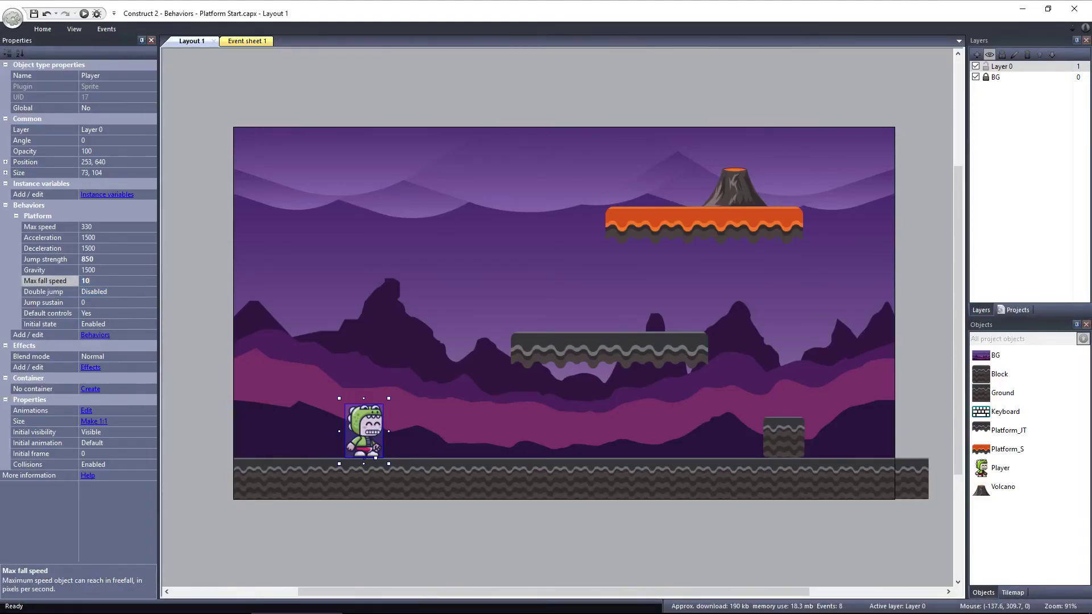
key("Return")
left_click(65, 292)
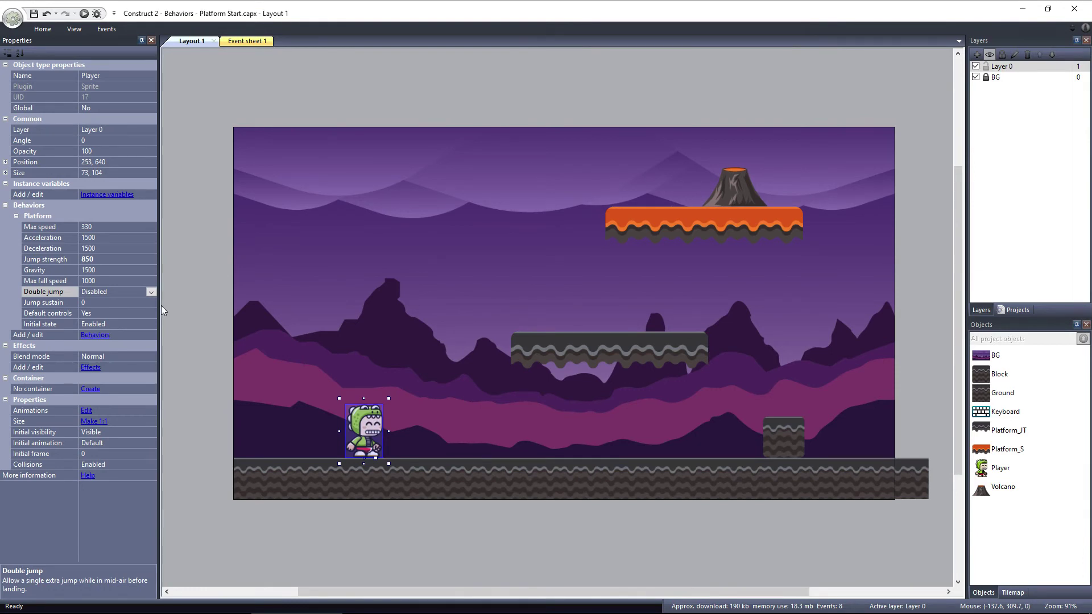
Step: Set Double jump to Enabled, then preview the layout and jump
left_click(151, 291)
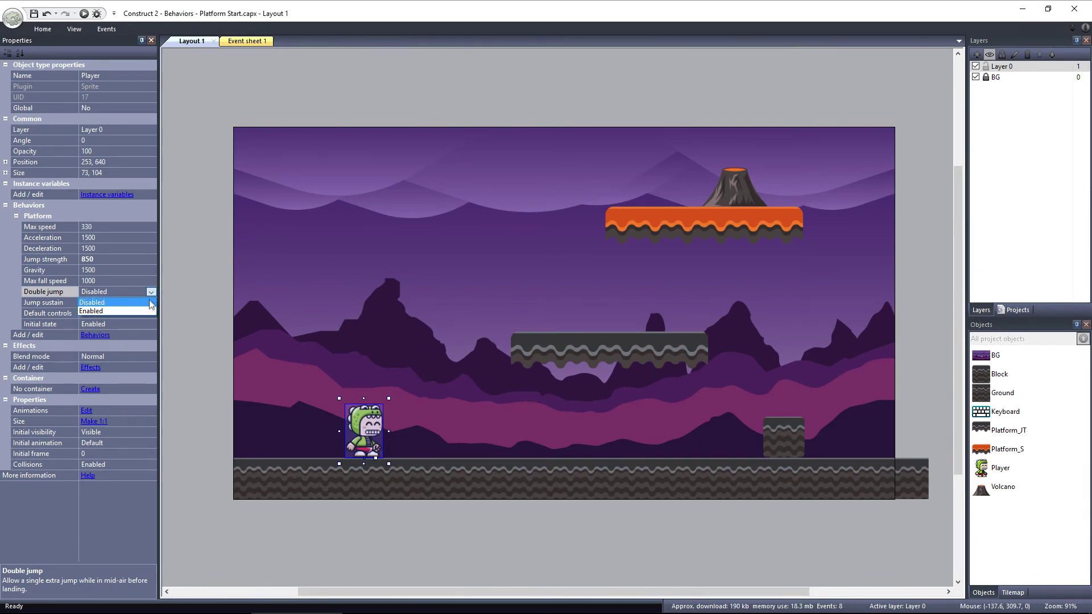
left_click(149, 310)
left_click(83, 13)
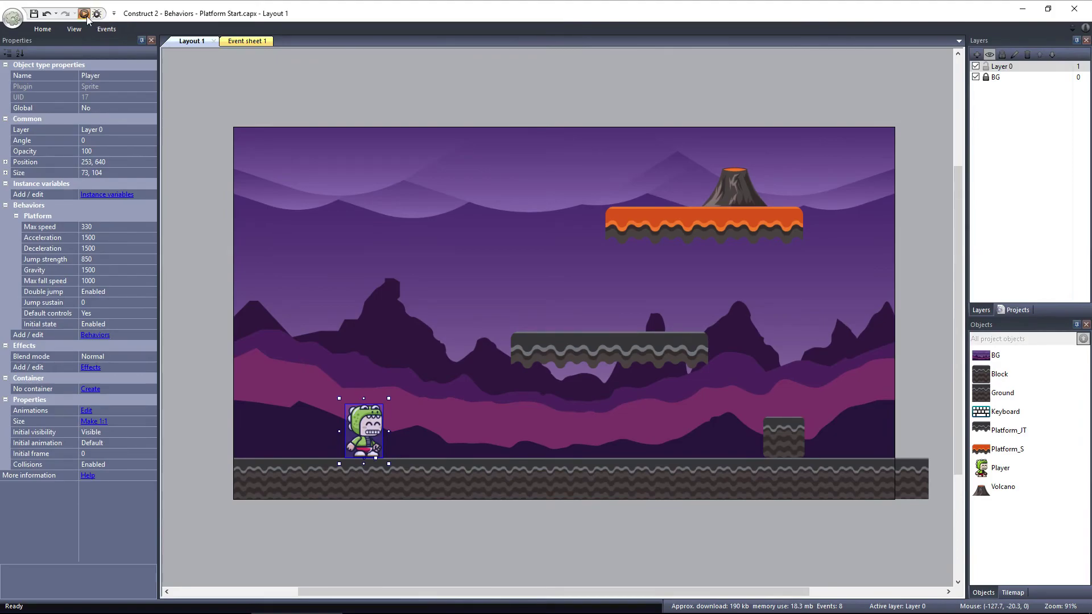
key("Up")
key("Up")
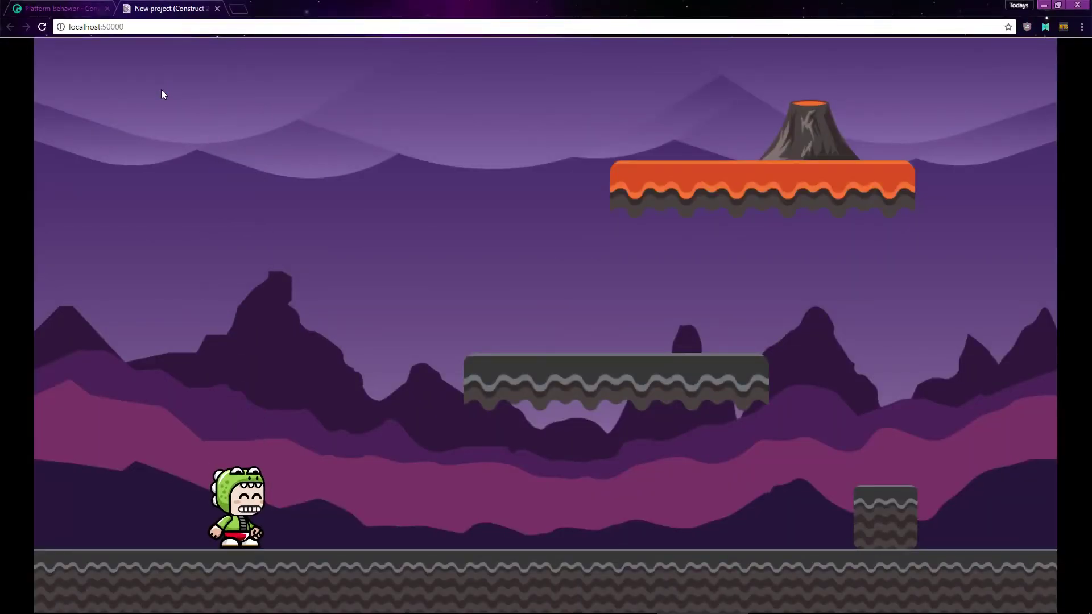
Step: Jump again to test the double jump, then close the preview and check Jump sustain (0)
key("Up")
key("Up")
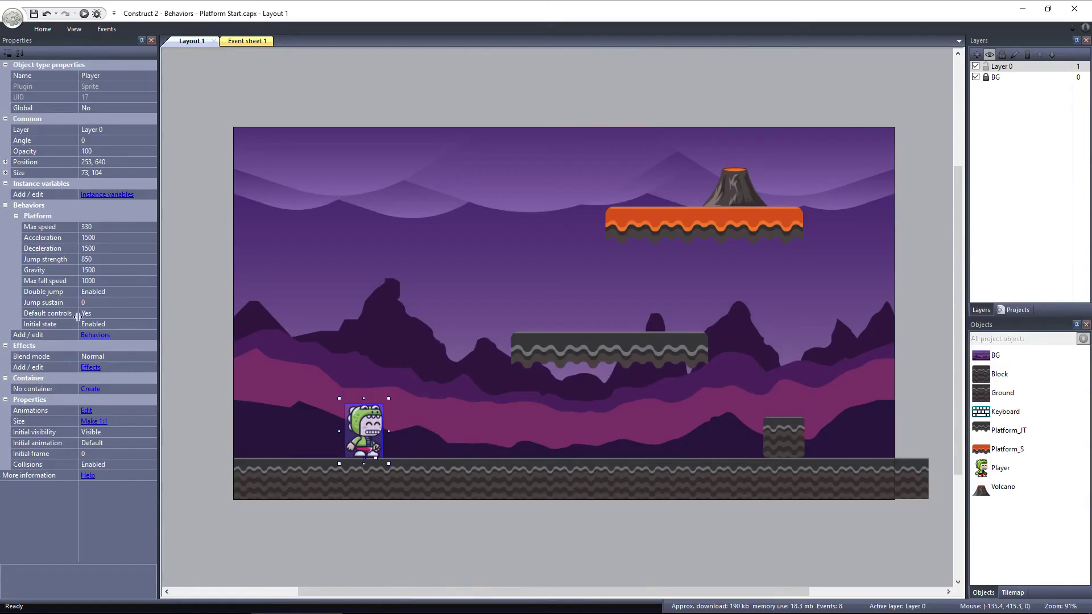
left_click(57, 303)
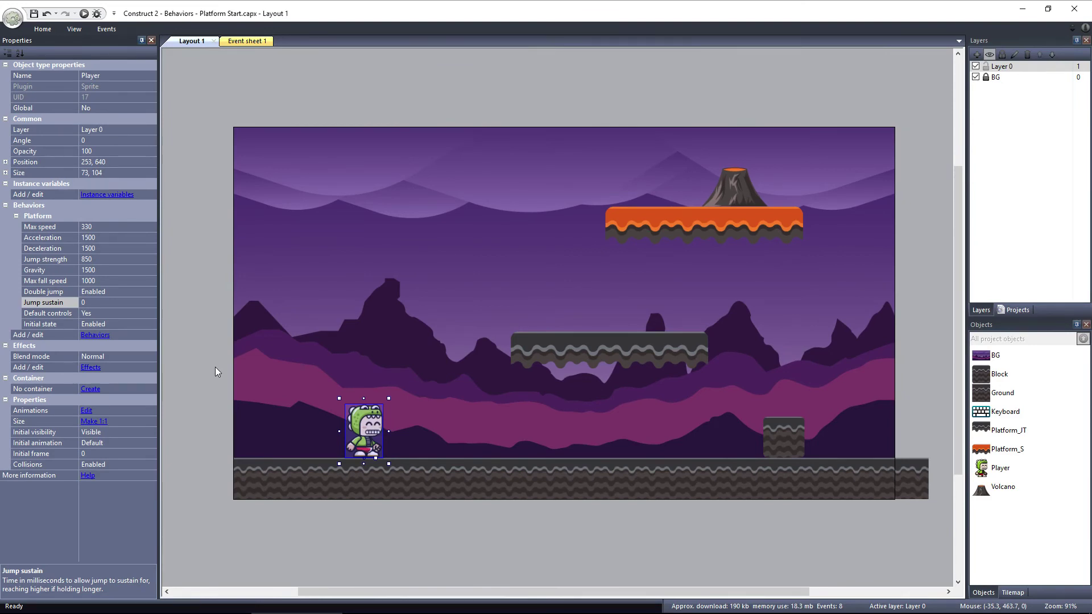
Step: Enter 450 for Jump strength and 1000 for Jump sustain, then run the preview
left_click(113, 258)
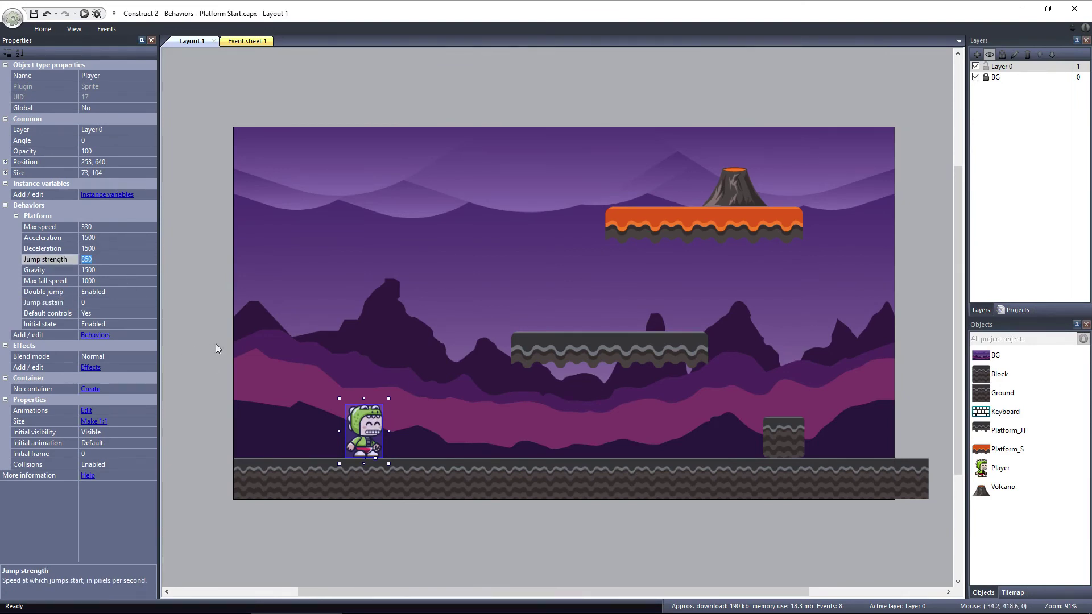
type("450")
left_click(109, 302)
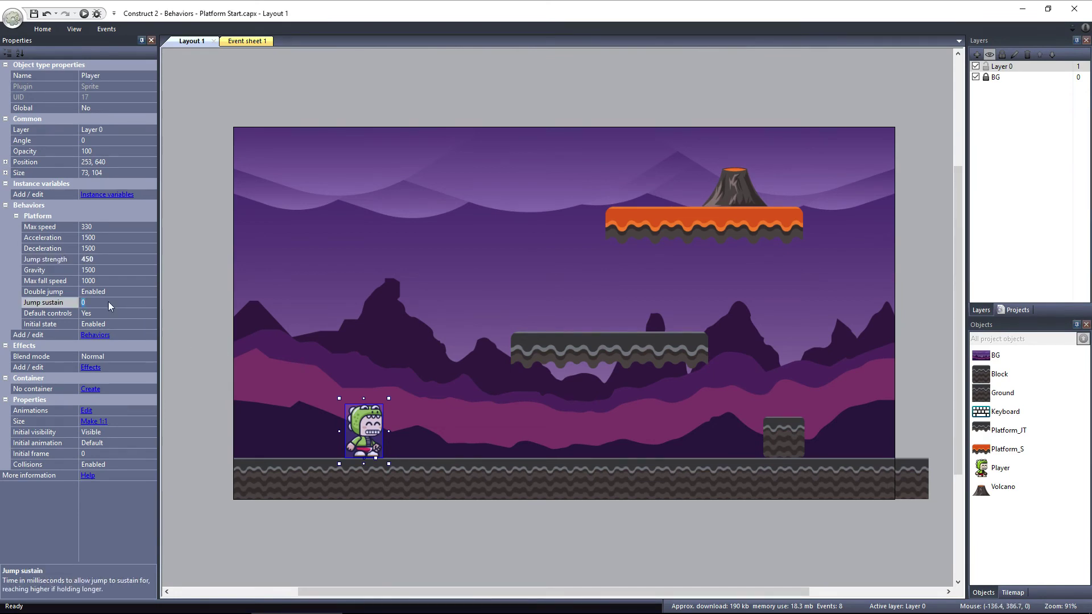
type("1000")
key("Return")
left_click(83, 12)
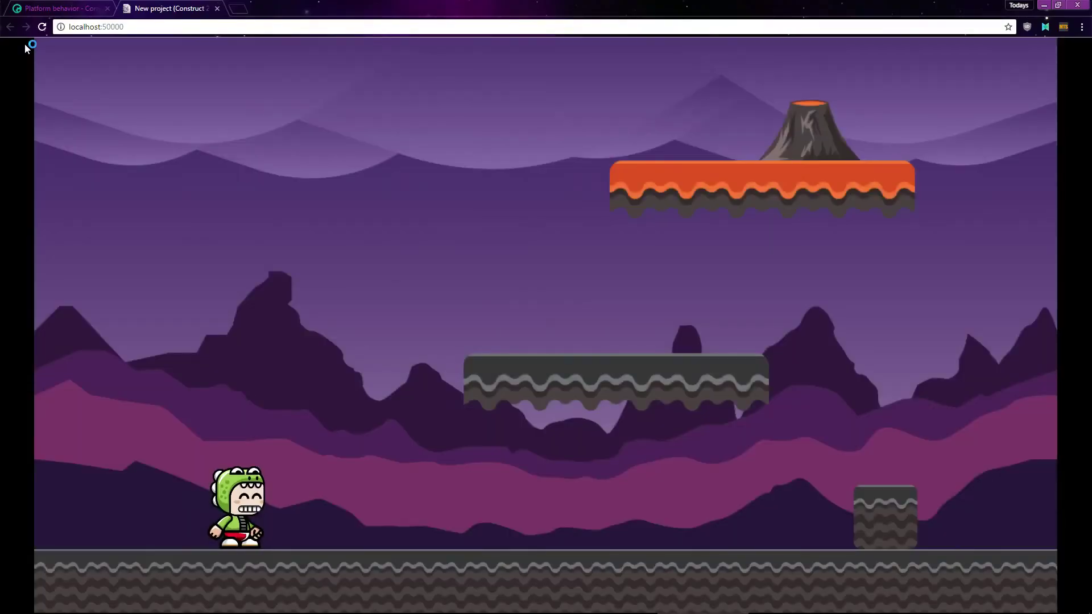
key("Up")
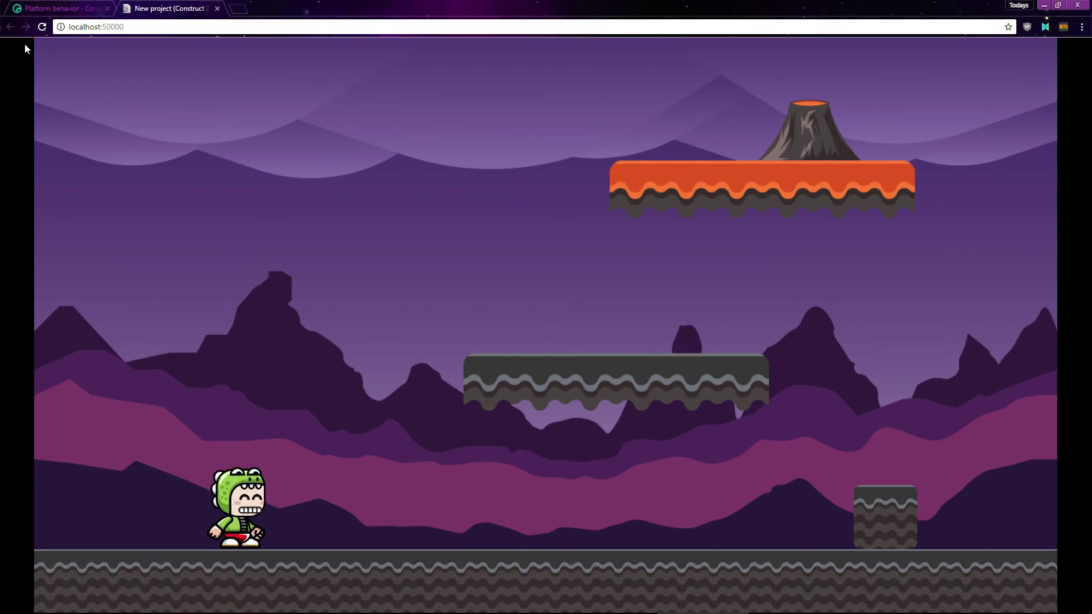
key("Up")
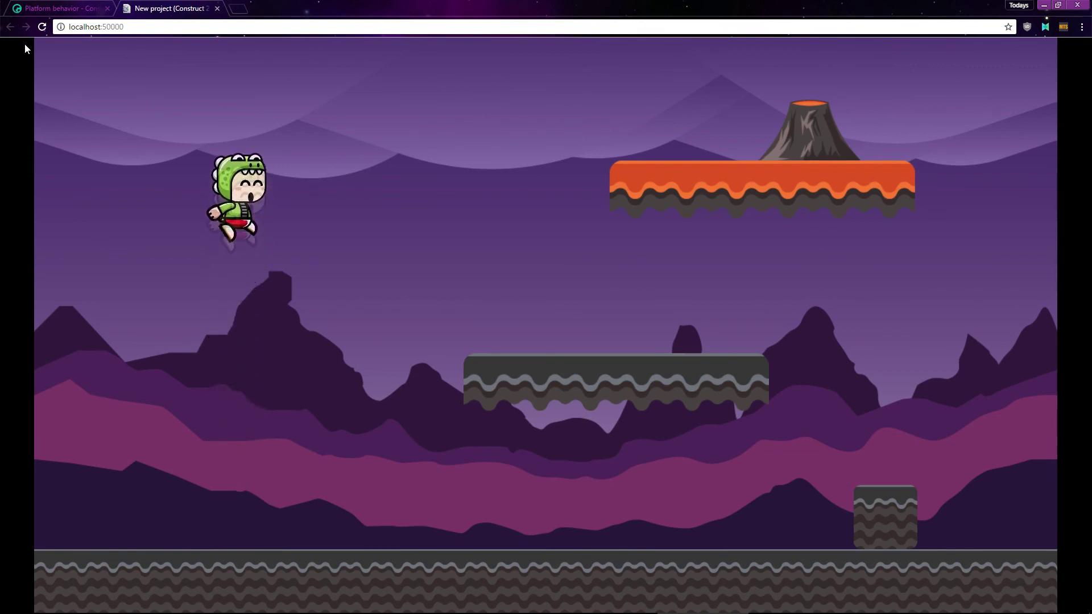